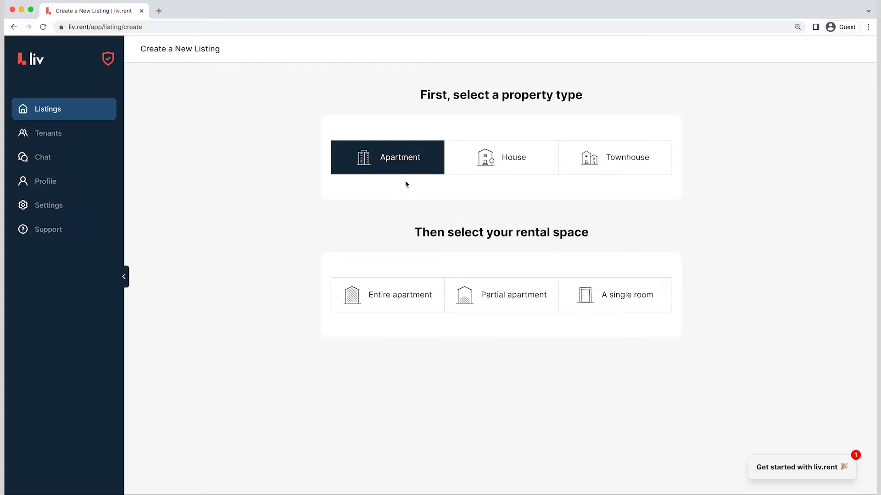
Choose an entire apartment as the rental space and fill in the street address from the matching suggestion
{"action": "left_click", "coordinate": [410, 286]}
{"action": "scroll", "coordinate": [410, 286], "scroll_direction": "down", "scroll_amount": 4}
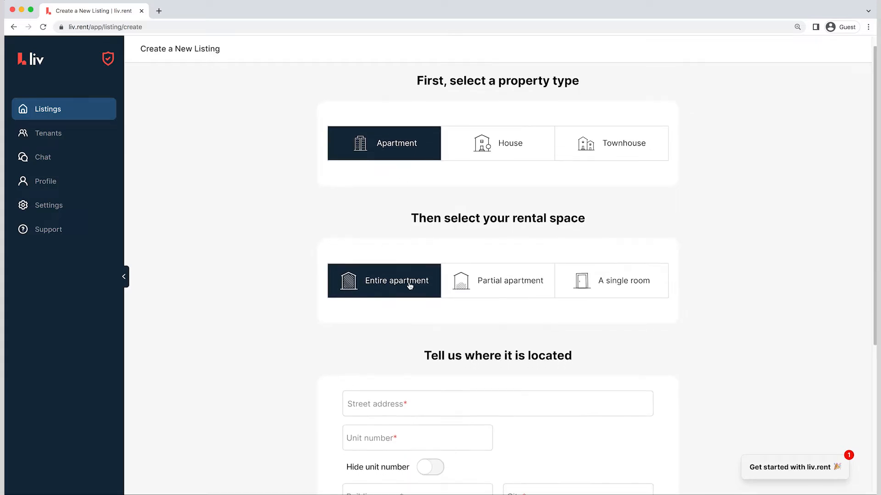
{"action": "left_click", "coordinate": [418, 232]}
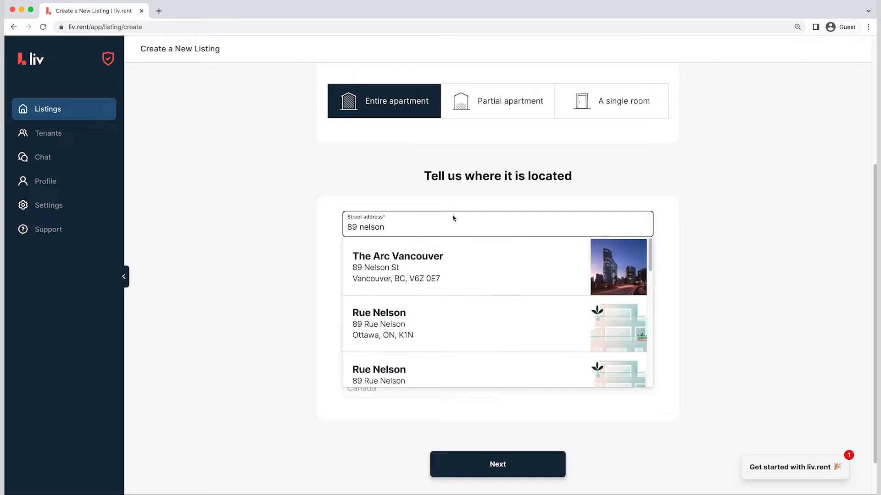
{"action": "left_click", "coordinate": [526, 268]}
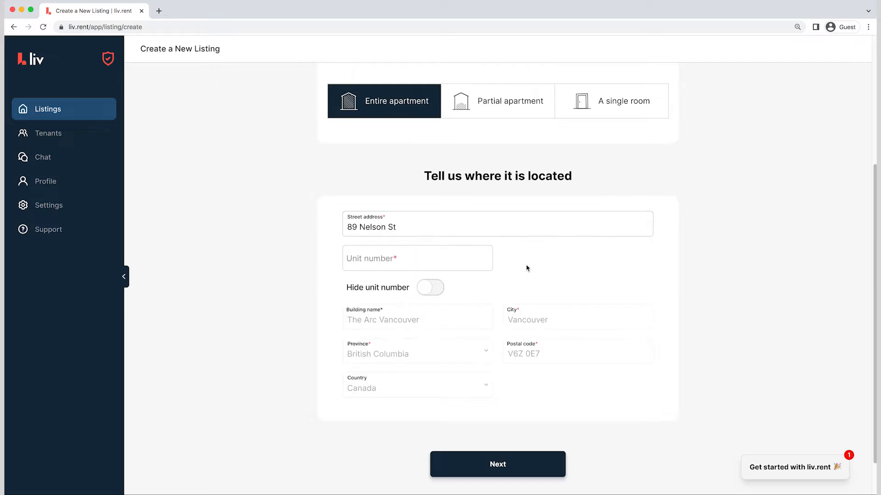
Enter the unit number, switch hiding it on and back off, and continue to the listing details
{"action": "left_click", "coordinate": [430, 262]}
{"action": "type", "text": "1"}
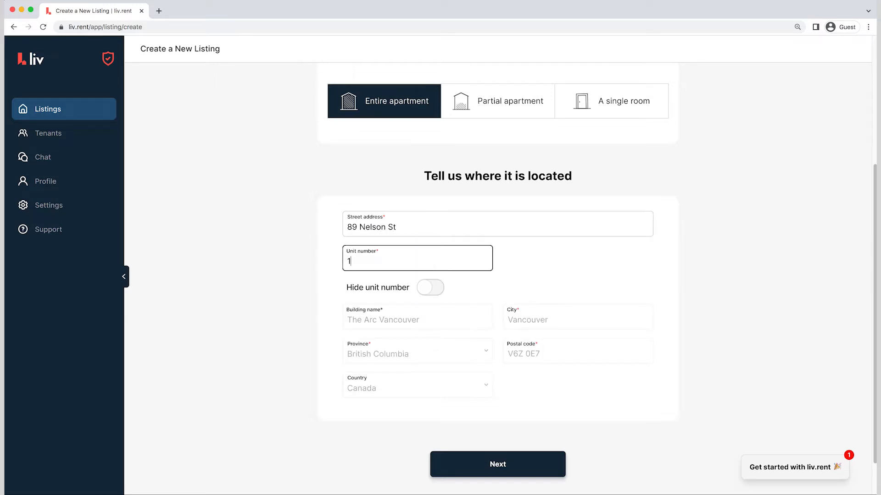
{"action": "type", "text": "111"}
{"action": "left_click", "coordinate": [434, 289]}
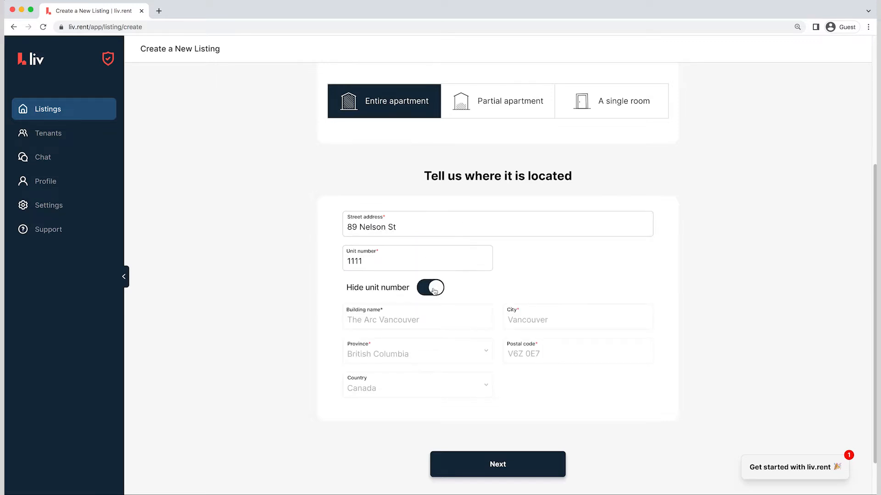
{"action": "left_click", "coordinate": [434, 290]}
{"action": "left_click", "coordinate": [514, 460]}
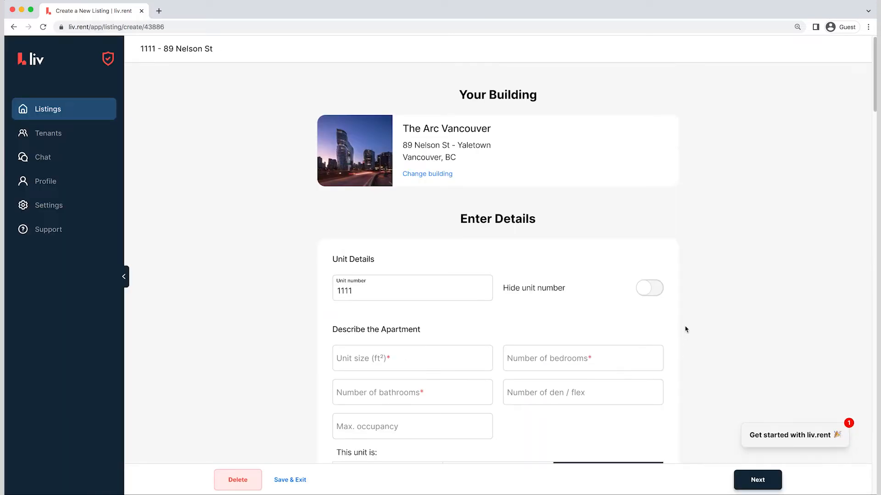
Describe the apartment with a unit size of 525 ft², 1 bedroom and 1 bathroom
{"action": "scroll", "coordinate": [686, 329], "scroll_direction": "down", "scroll_amount": 3}
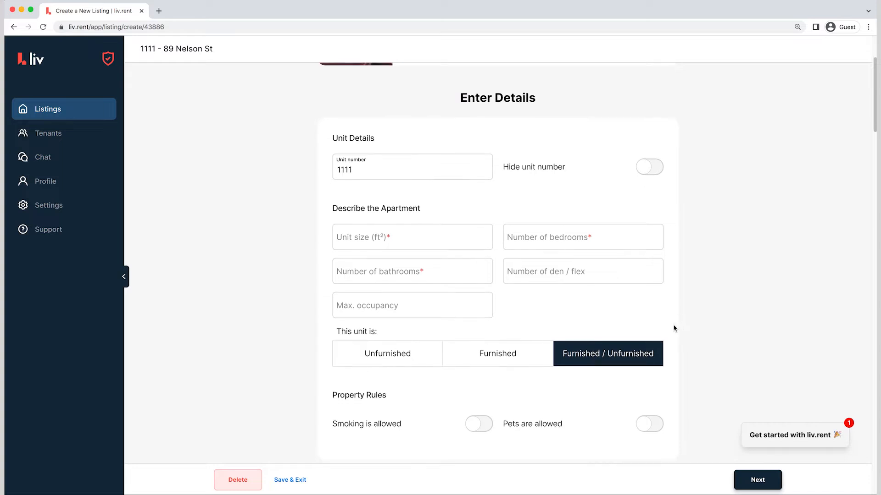
{"action": "left_click", "coordinate": [436, 244]}
{"action": "type", "text": "525"}
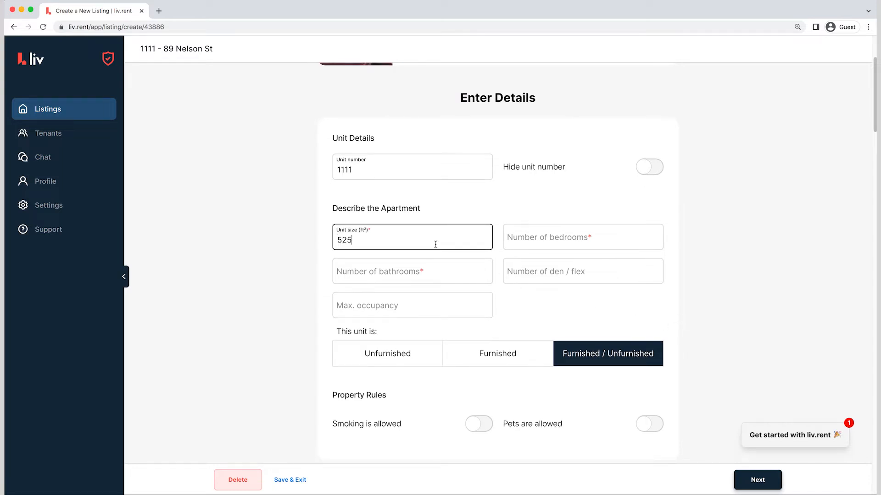
{"action": "key", "text": "Tab"}
{"action": "type", "text": "1"}
{"action": "key", "text": "Tab"}
{"action": "type", "text": "1"}
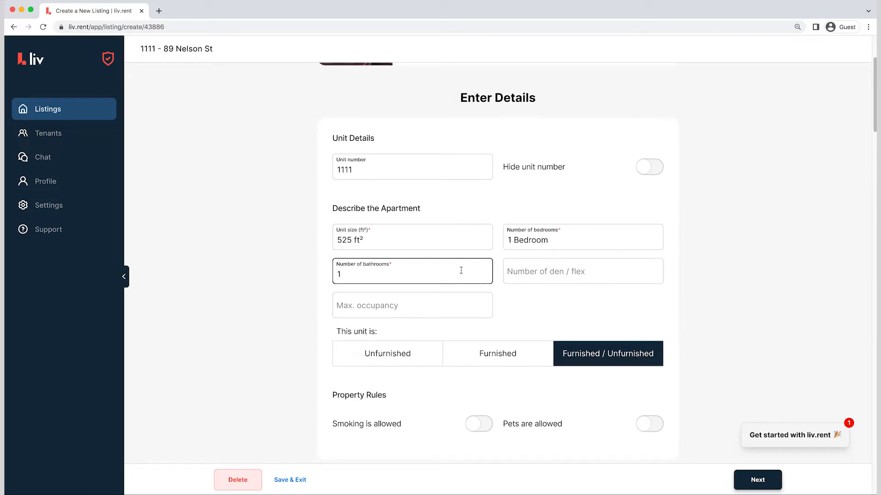
Mark the unit as unfurnished, allow pets and enable pet restrictions
{"action": "left_click", "coordinate": [410, 353]}
{"action": "left_click", "coordinate": [648, 421]}
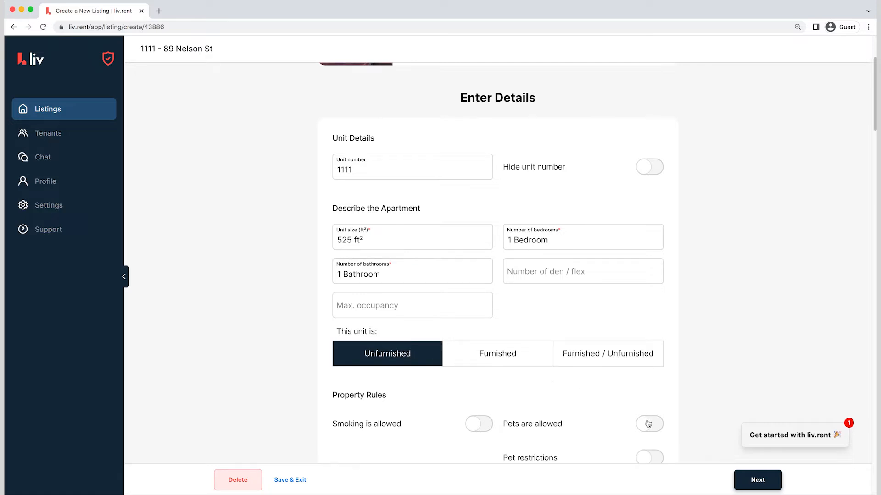
{"action": "scroll", "coordinate": [702, 383], "scroll_direction": "down", "scroll_amount": 2}
{"action": "left_click", "coordinate": [653, 373]}
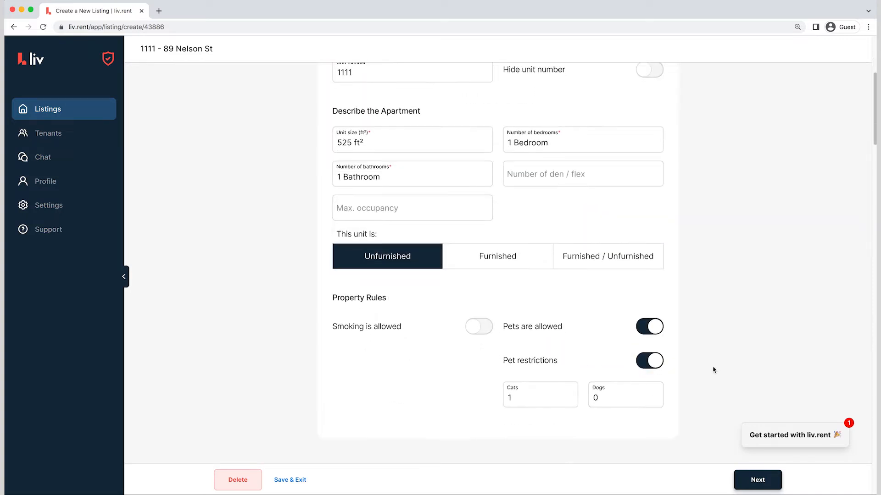
Define the lease terms with a rental price of $2650, monthly payment frequency and a fixed-term lease
{"action": "scroll", "coordinate": [713, 370], "scroll_direction": "down", "scroll_amount": 7}
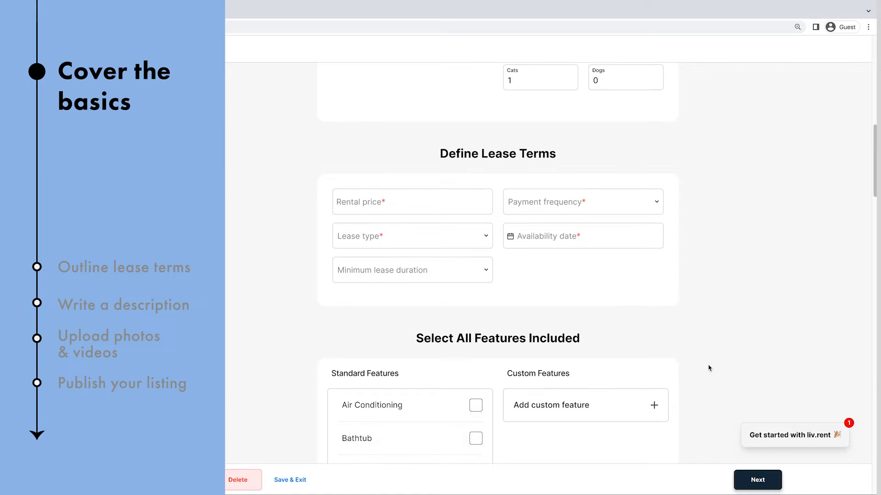
{"action": "left_click", "coordinate": [415, 203]}
{"action": "type", "text": "2650"}
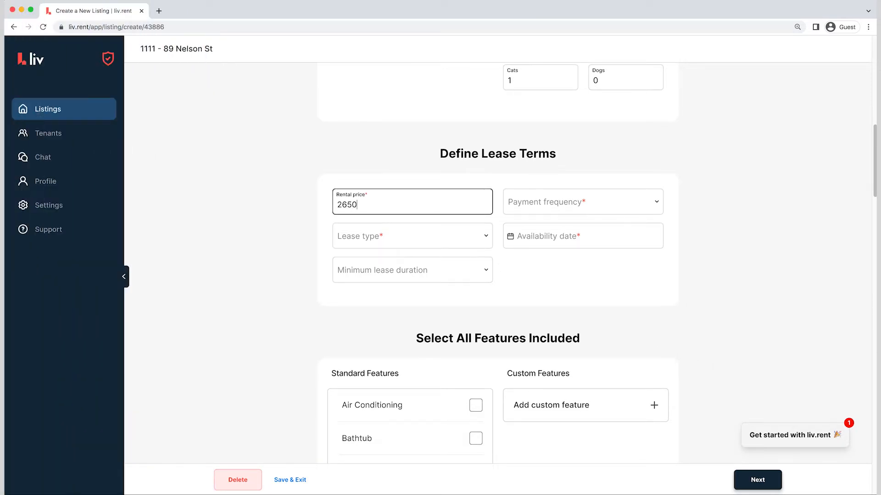
{"action": "left_click", "coordinate": [507, 207]}
{"action": "left_click", "coordinate": [552, 263]}
{"action": "left_click", "coordinate": [460, 236]}
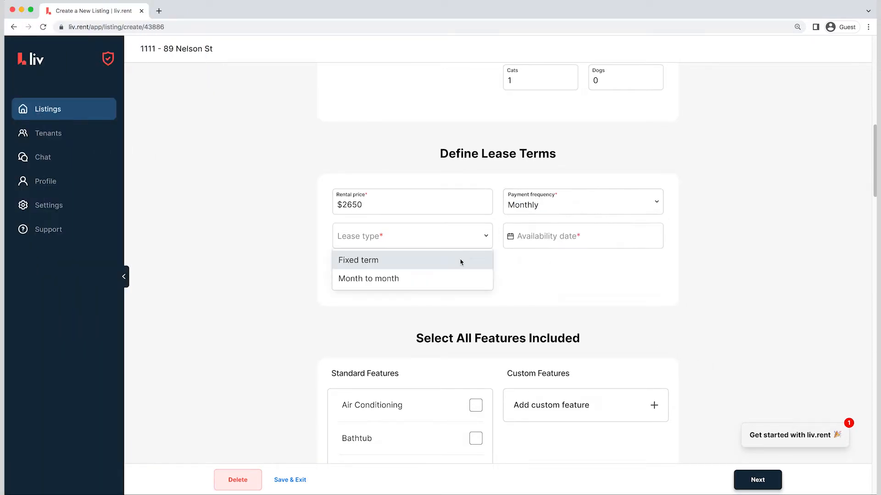
{"action": "left_click", "coordinate": [461, 259]}
Set the availability date to 12/01/2022 and choose Other as the minimum lease duration
{"action": "left_click", "coordinate": [551, 235]}
{"action": "left_click", "coordinate": [648, 263]}
{"action": "left_click", "coordinate": [649, 264]}
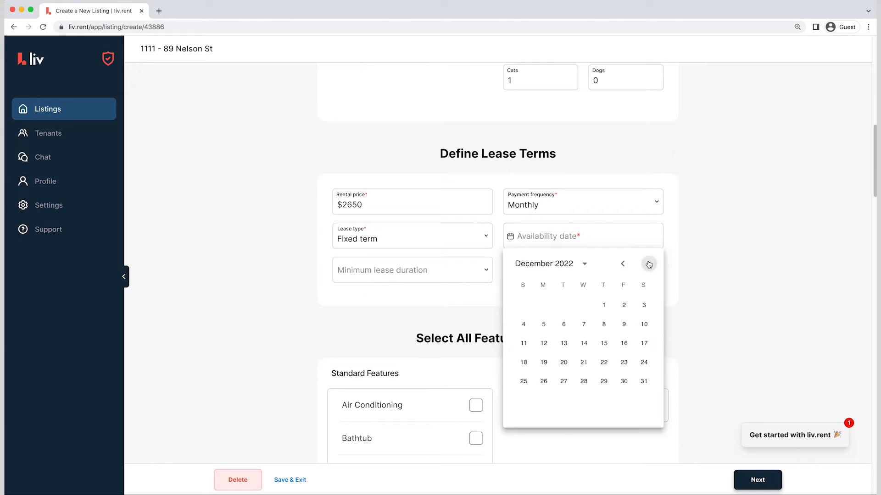
{"action": "left_click", "coordinate": [600, 305]}
{"action": "left_click", "coordinate": [473, 274]}
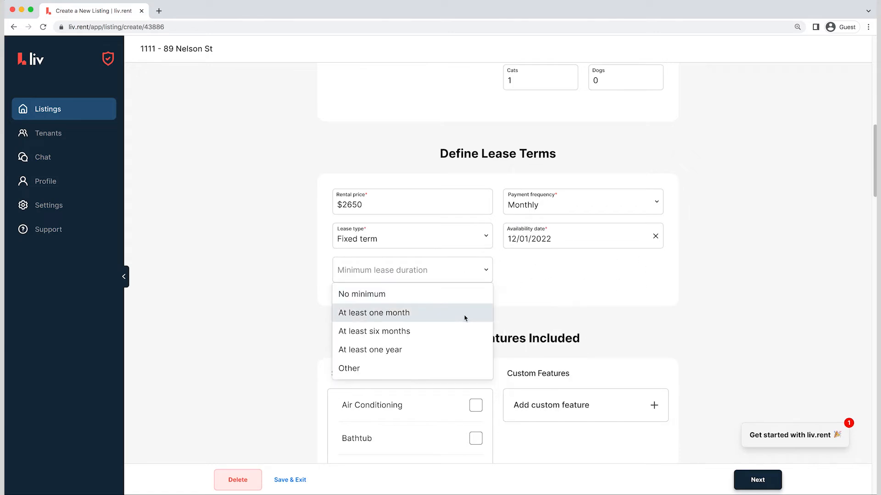
{"action": "left_click", "coordinate": [449, 369]}
Include the standard features Air Conditioning, Bathtub, Dishwasher, Fridge, In Suite Dryer and the one listed directly after it
{"action": "scroll", "coordinate": [771, 285], "scroll_direction": "down", "scroll_amount": 6}
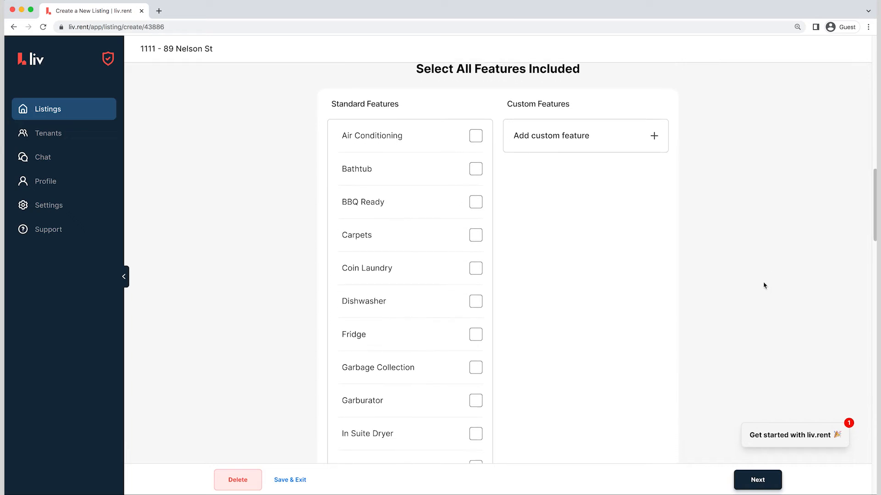
{"action": "left_click", "coordinate": [443, 146]}
{"action": "left_click", "coordinate": [446, 167]}
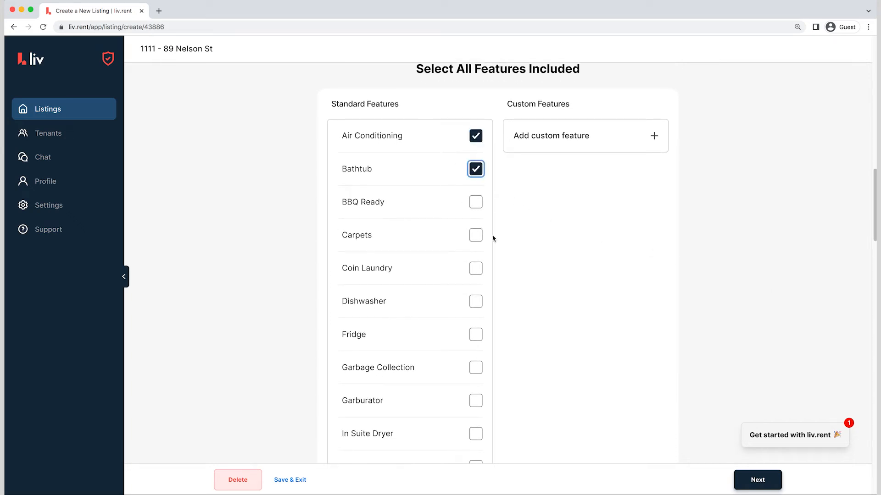
{"action": "left_click", "coordinate": [454, 300]}
{"action": "left_click", "coordinate": [437, 328]}
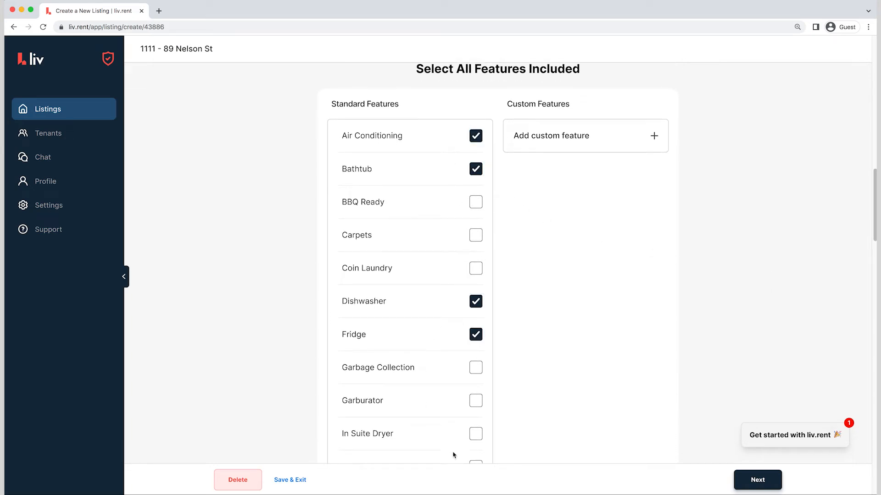
{"action": "left_click", "coordinate": [438, 435]}
{"action": "left_click", "coordinate": [464, 464]}
Add "Wine Fridge" as a custom feature of the unit
{"action": "left_click", "coordinate": [568, 142]}
{"action": "left_click", "coordinate": [569, 168]}
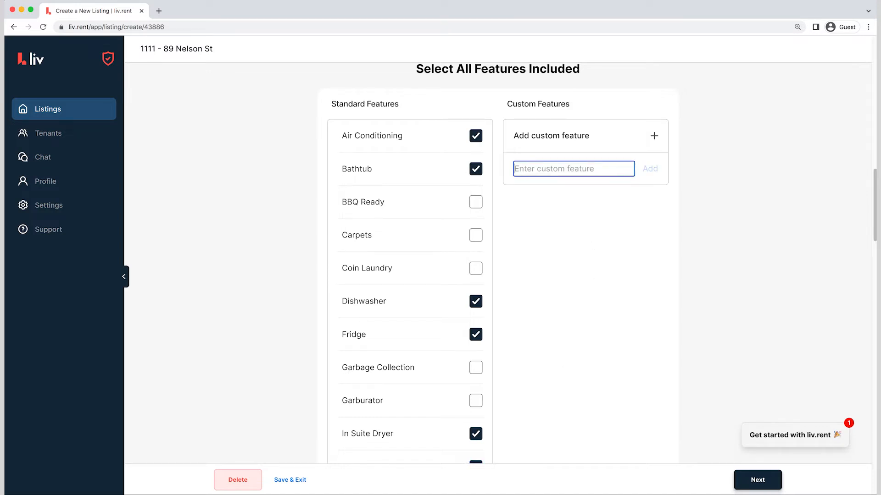
{"action": "type", "text": "Wine Fridge"}
{"action": "key", "text": "Return"}
Mark both parking and storage as included in the additional rental terms
{"action": "scroll", "coordinate": [665, 283], "scroll_direction": "down", "scroll_amount": 10}
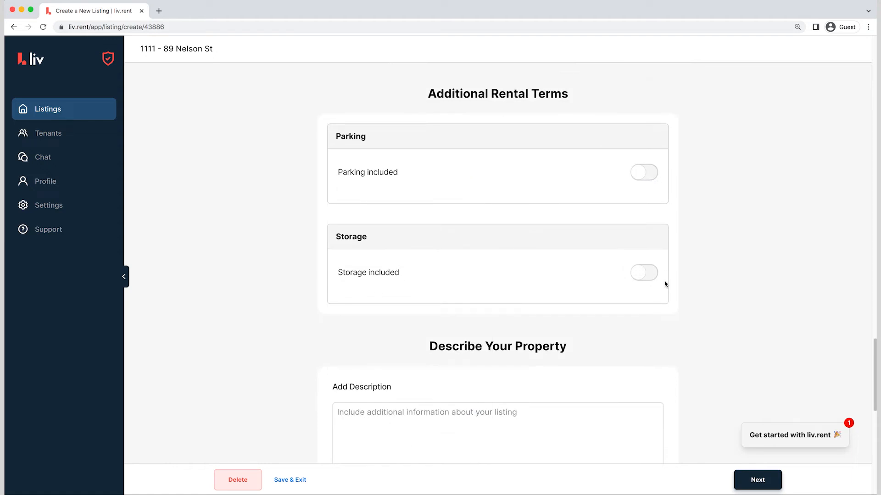
{"action": "left_click", "coordinate": [651, 172]}
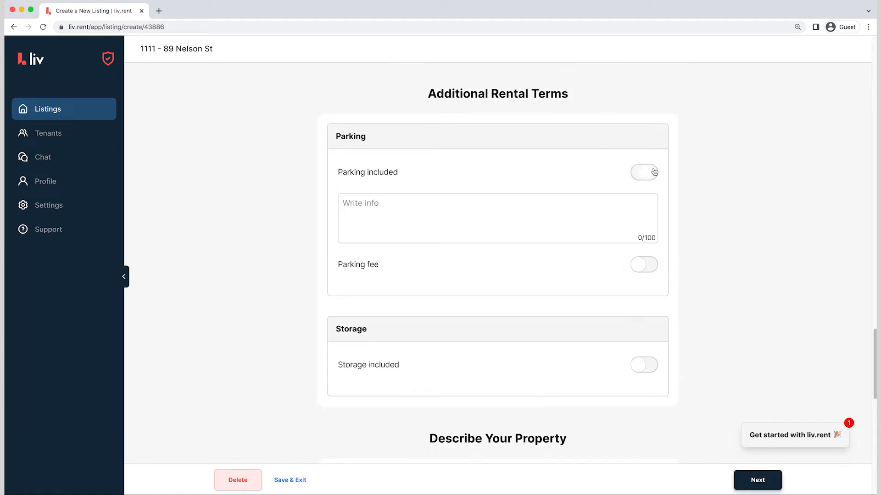
{"action": "left_click", "coordinate": [647, 363]}
{"action": "scroll", "coordinate": [729, 288], "scroll_direction": "down", "scroll_amount": 1}
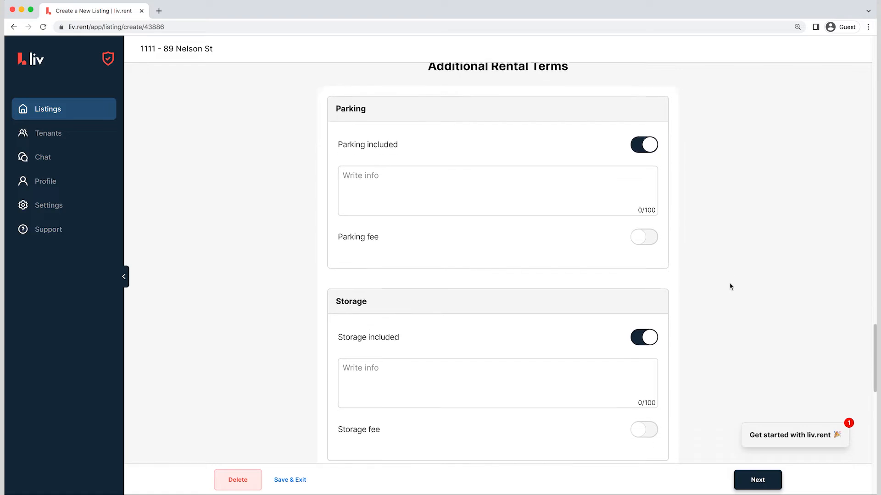
{"action": "scroll", "coordinate": [730, 286], "scroll_direction": "down", "scroll_amount": 1}
{"action": "left_click", "coordinate": [645, 398]}
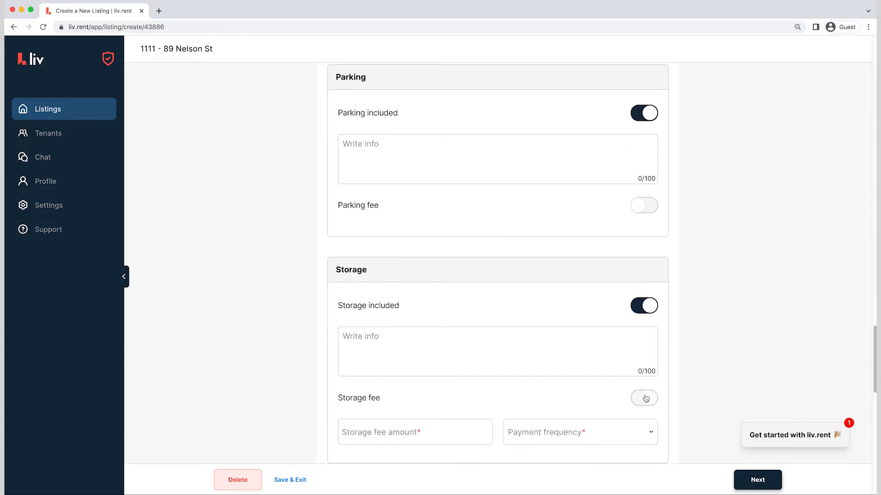
{"action": "left_click", "coordinate": [647, 398]}
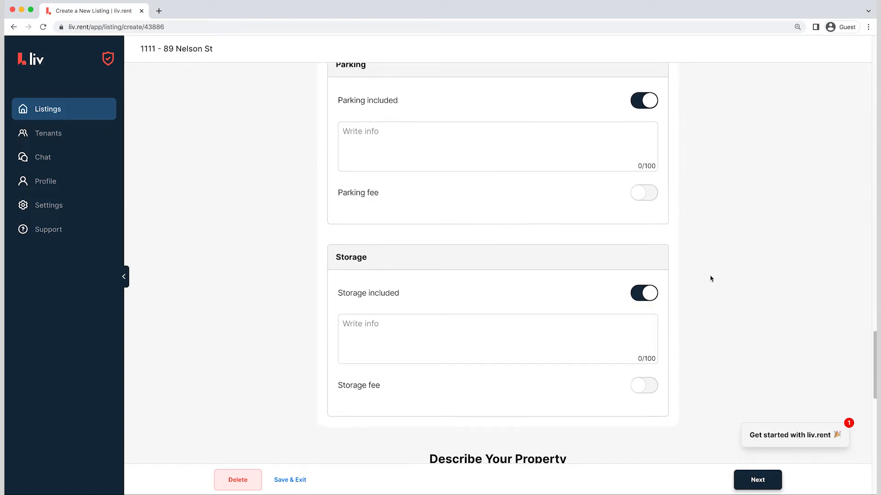
Paste the prepared property description with its amenities list into the listing and review it from the beginning
{"action": "scroll", "coordinate": [710, 278], "scroll_direction": "down", "scroll_amount": 8}
{"action": "left_click", "coordinate": [537, 275]}
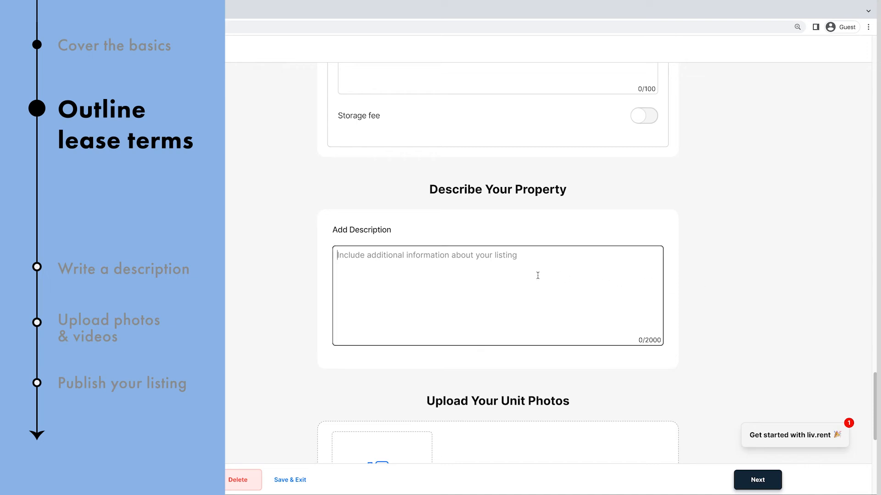
{"action": "key", "text": "ctrl+v"}
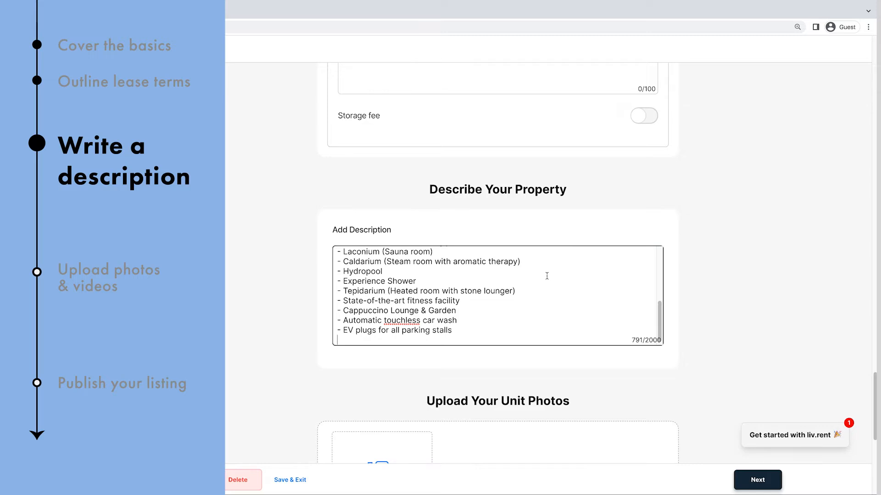
{"action": "scroll", "coordinate": [547, 276], "scroll_direction": "up", "scroll_amount": 2}
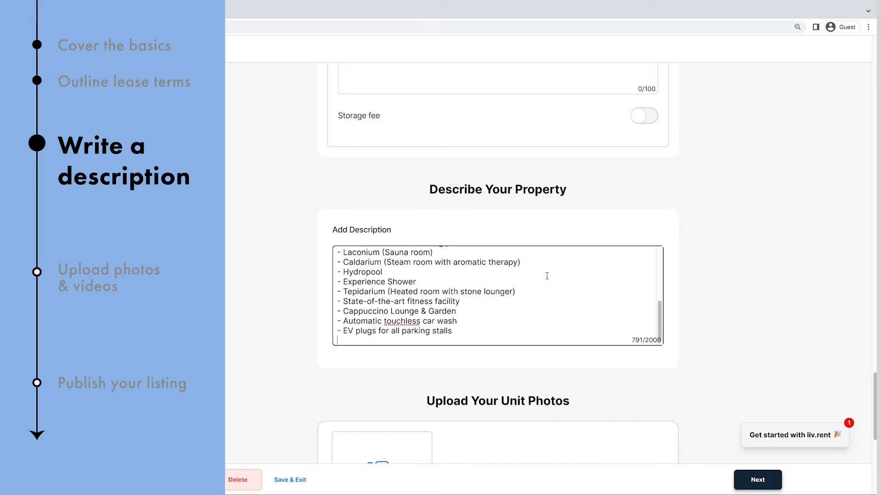
{"action": "scroll", "coordinate": [546, 275], "scroll_direction": "up", "scroll_amount": 4}
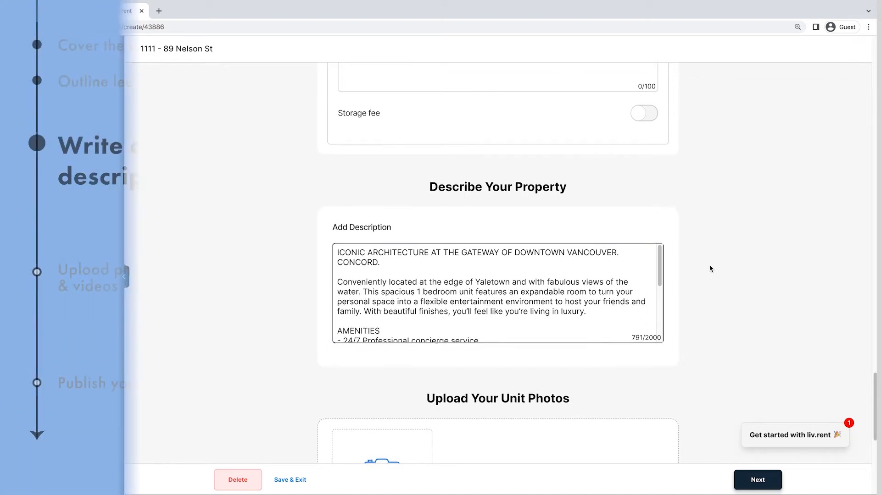
Upload the four unit_38942 JPEG photos from the Documents folder as the unit photos
{"action": "scroll", "coordinate": [709, 268], "scroll_direction": "down", "scroll_amount": 7}
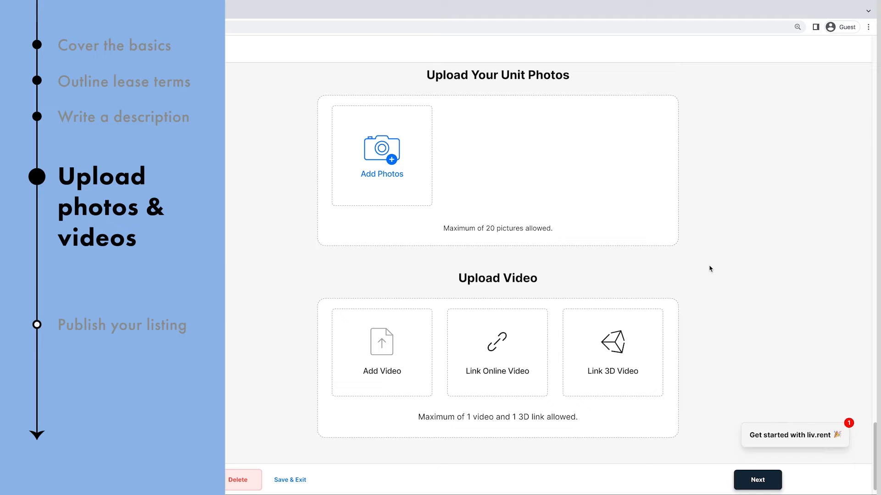
{"action": "left_click", "coordinate": [381, 185]}
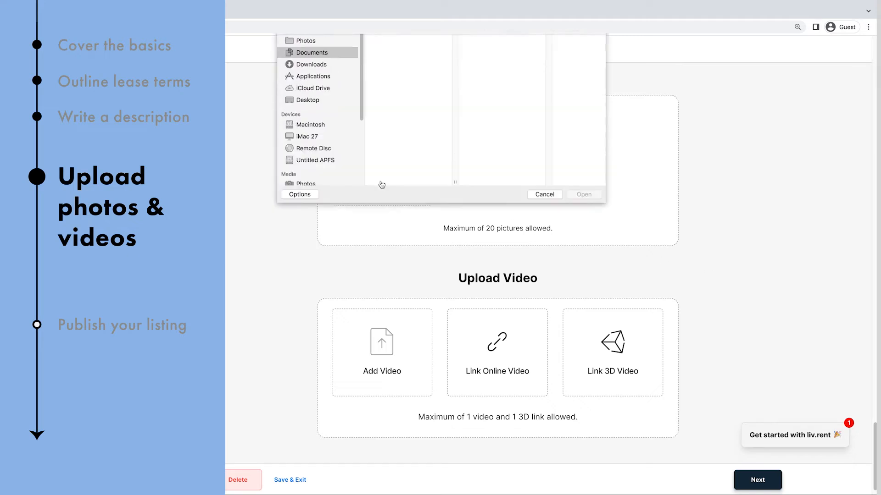
{"action": "left_click", "coordinate": [437, 73]}
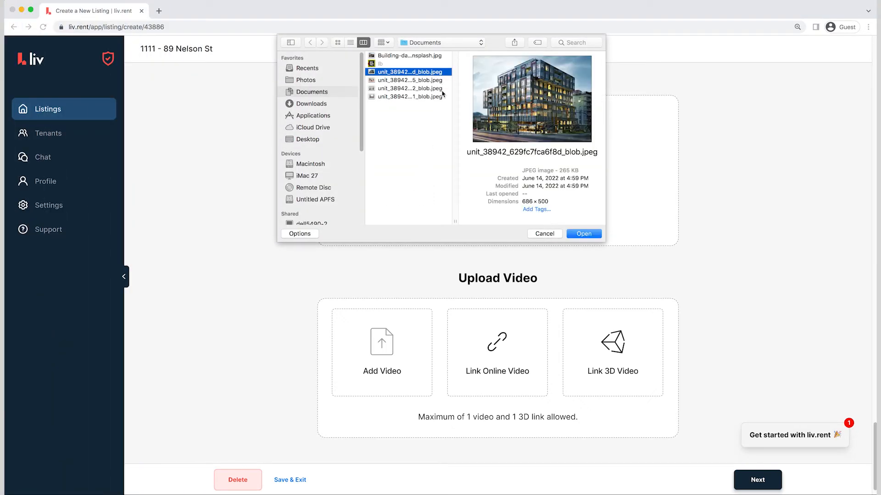
{"action": "left_click", "coordinate": [441, 96], "text": "shift"}
{"action": "left_click", "coordinate": [575, 233]}
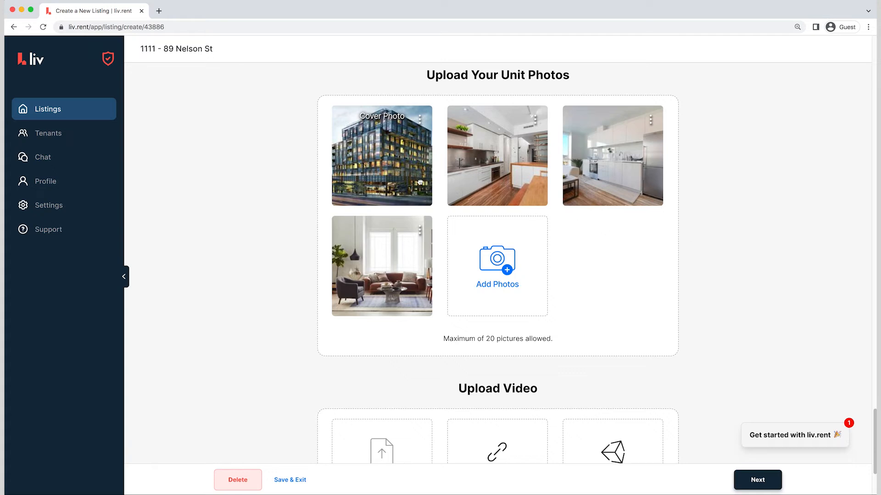
Move the building exterior photo to the end of the unit photos and remove the kitchen photo with the large window
{"action": "left_click_drag", "start_coordinate": [422, 179], "coordinate": [433, 275]}
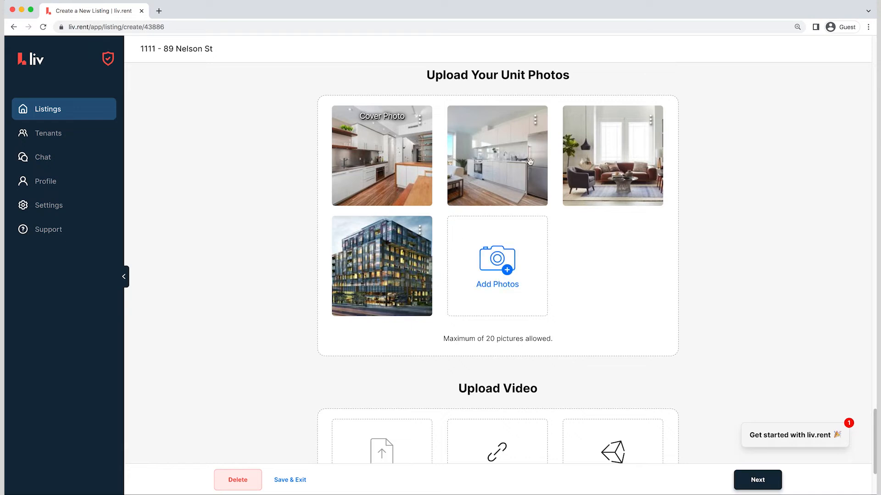
{"action": "left_click", "coordinate": [536, 120]}
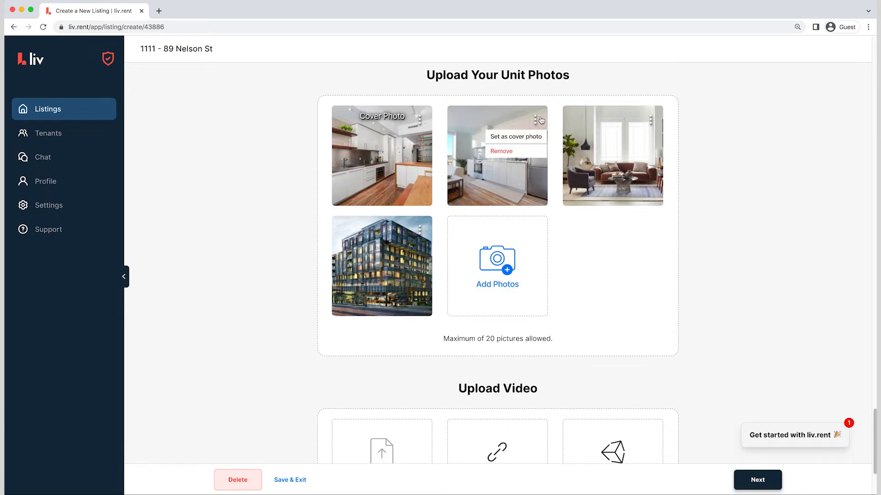
{"action": "left_click", "coordinate": [517, 153]}
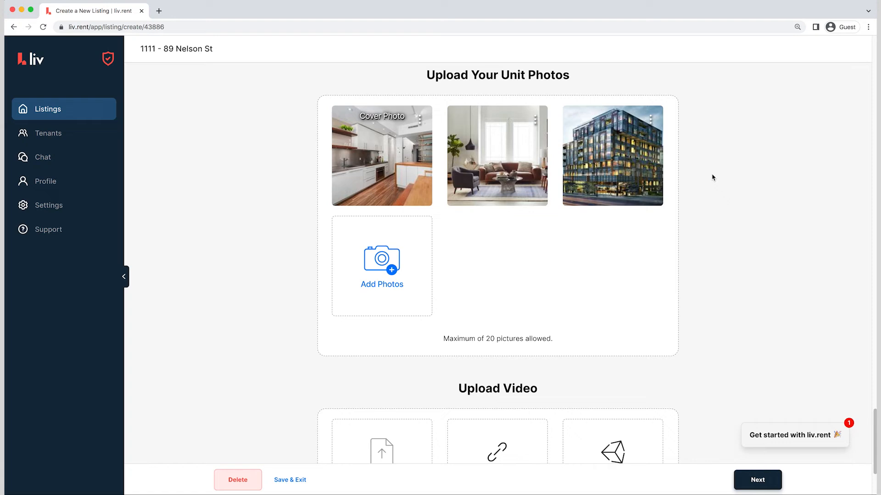
{"action": "scroll", "coordinate": [716, 177], "scroll_direction": "down", "scroll_amount": 3}
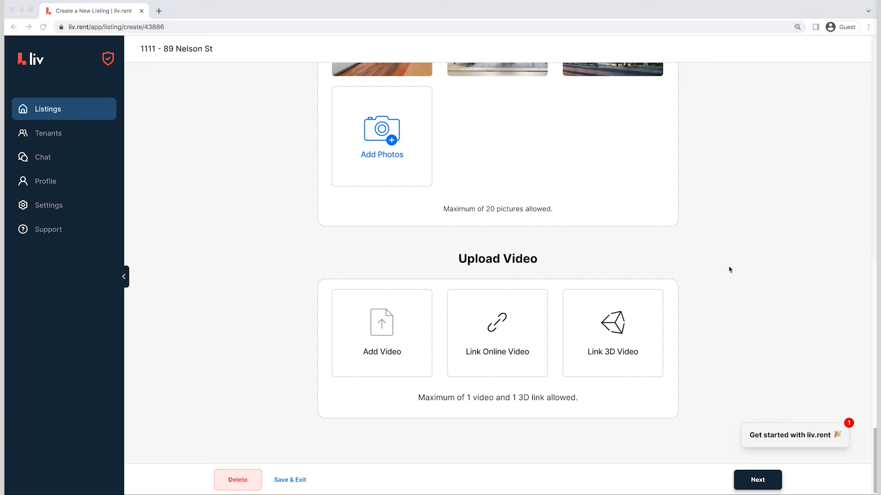
{"action": "left_click", "coordinate": [512, 320]}
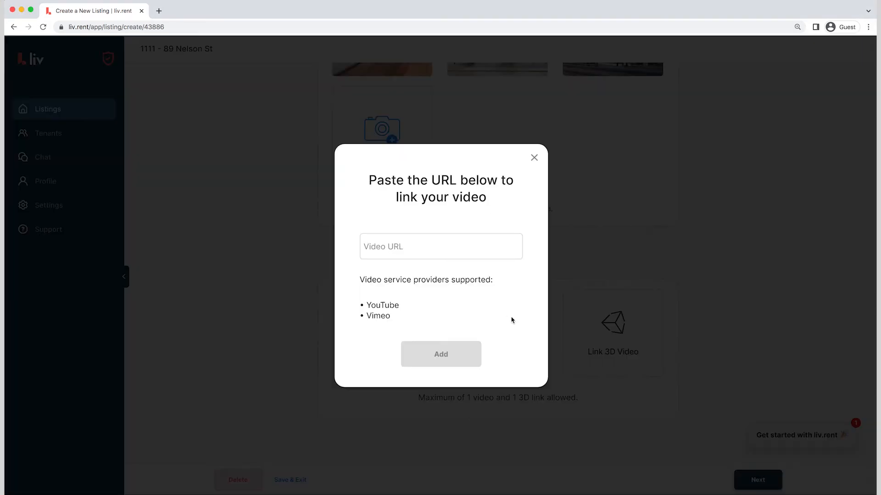
{"action": "left_click", "coordinate": [454, 248]}
{"action": "type", "text": "https://youtu.be/wkzfW98-PX8"}
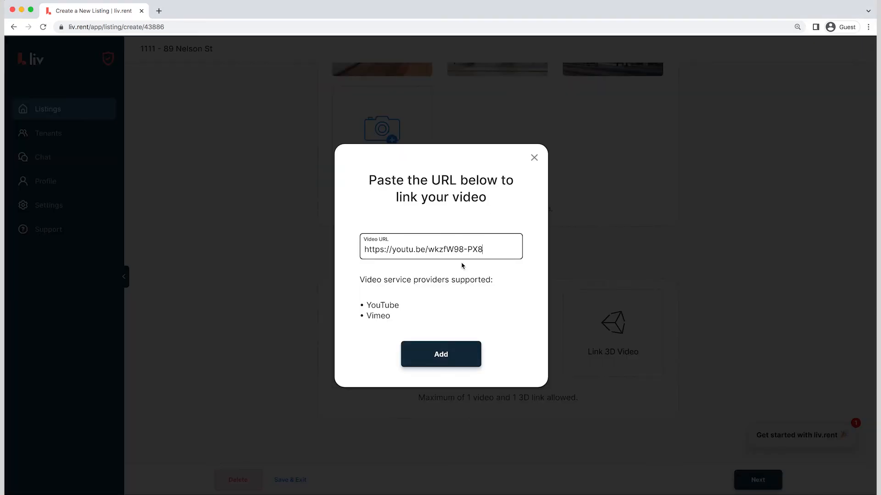
{"action": "left_click", "coordinate": [464, 356]}
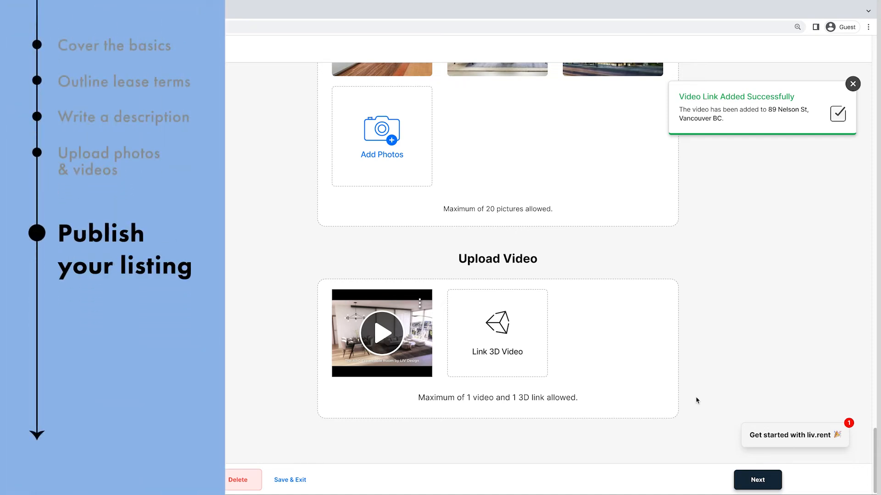
Open the listing preview and review its photos, lease details, full property description, amenities, property rules and building information
{"action": "left_click", "coordinate": [758, 481]}
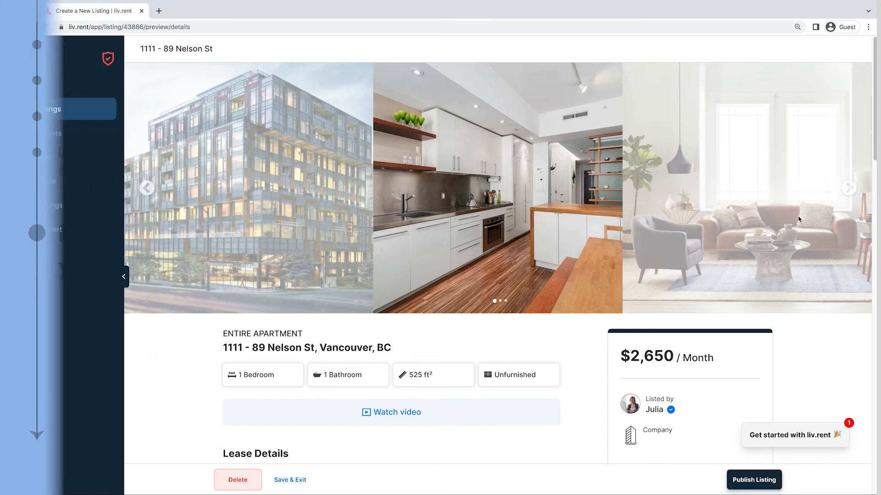
{"action": "left_click", "coordinate": [852, 192]}
{"action": "left_click", "coordinate": [853, 192]}
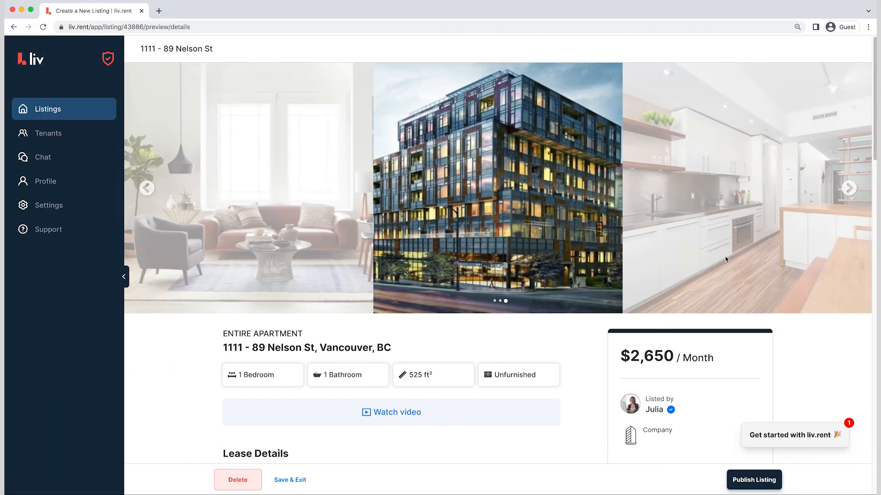
{"action": "scroll", "coordinate": [437, 281], "scroll_direction": "down", "scroll_amount": 3}
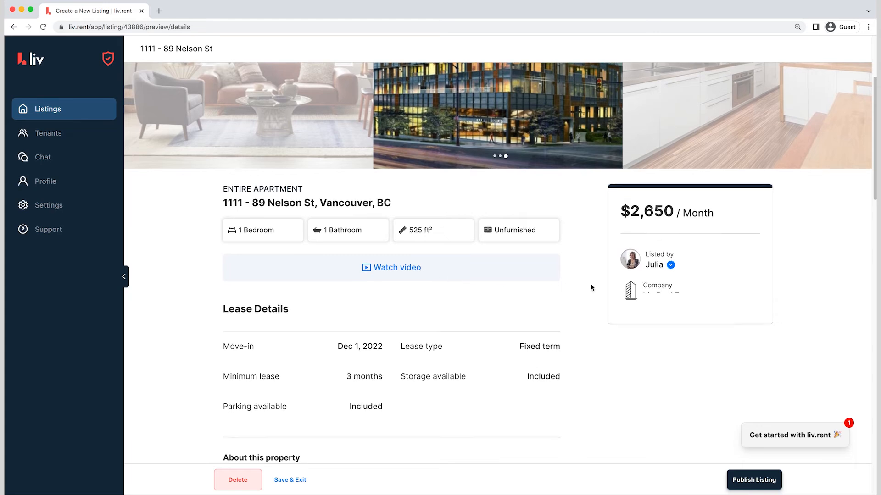
{"action": "scroll", "coordinate": [592, 288], "scroll_direction": "down", "scroll_amount": 4}
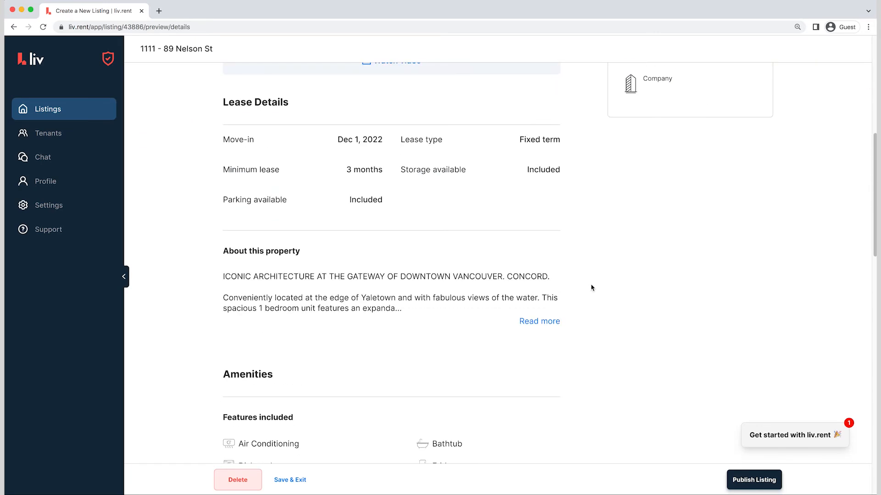
{"action": "left_click", "coordinate": [541, 322]}
{"action": "scroll", "coordinate": [649, 305], "scroll_direction": "down", "scroll_amount": 1}
{"action": "scroll", "coordinate": [649, 305], "scroll_direction": "down", "scroll_amount": 3}
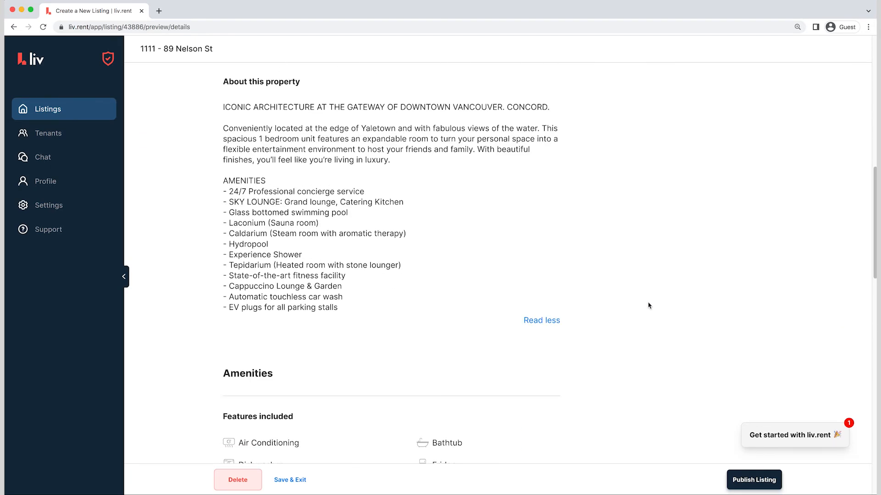
{"action": "scroll", "coordinate": [649, 305], "scroll_direction": "down", "scroll_amount": 10}
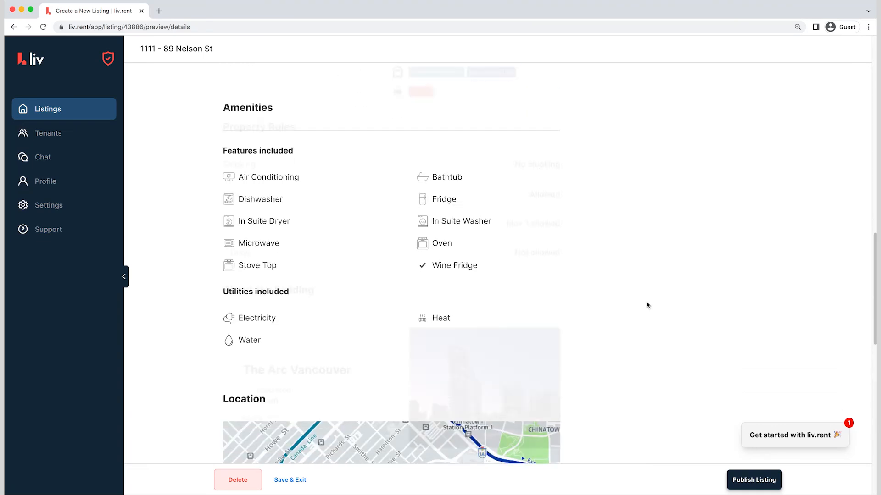
Publish the listing and open its dashboard from the published listings
{"action": "left_click", "coordinate": [748, 481]}
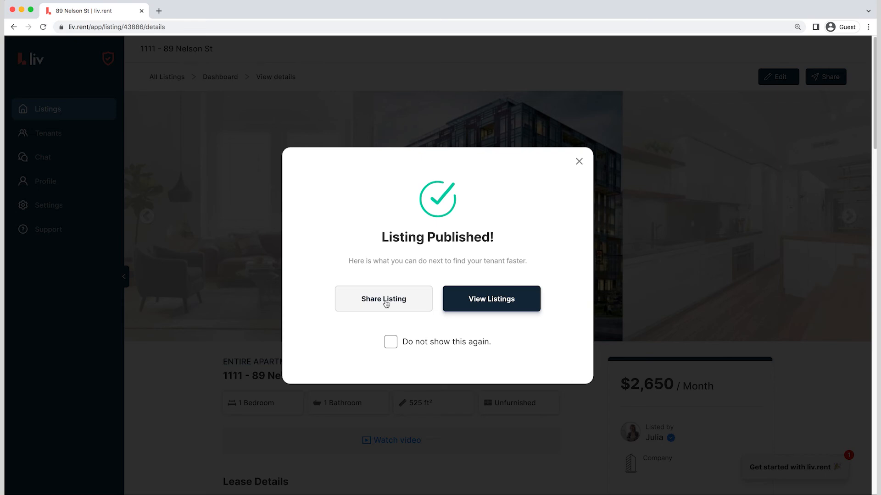
{"action": "left_click", "coordinate": [492, 302]}
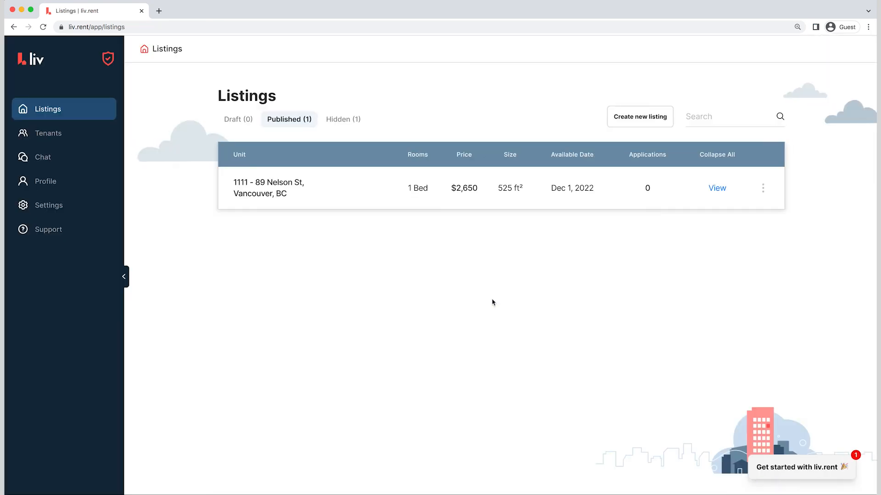
{"action": "left_click", "coordinate": [483, 189]}
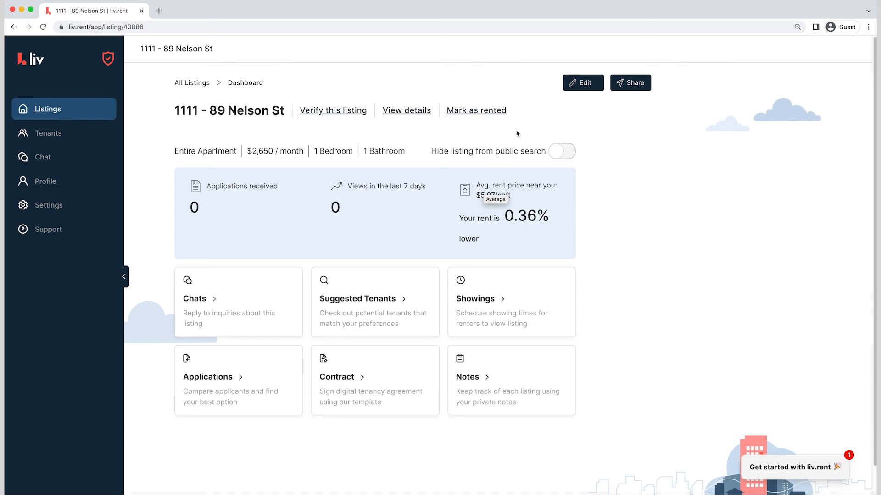
Copy the listing's share URL and open the public listing page in a new browser tab
{"action": "left_click", "coordinate": [623, 83]}
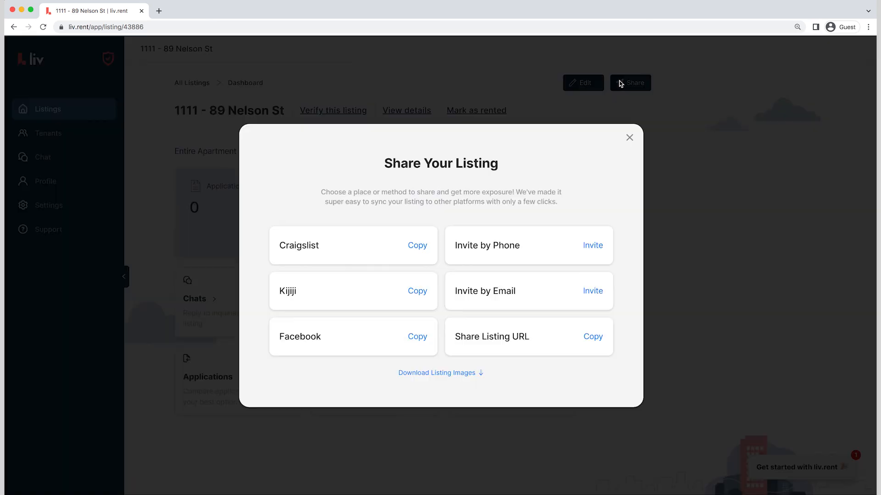
{"action": "left_click", "coordinate": [600, 335]}
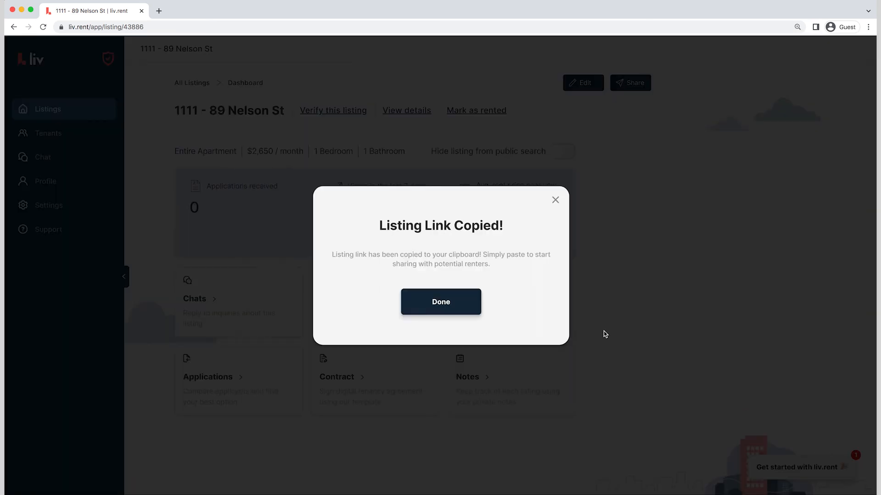
{"action": "left_click", "coordinate": [464, 310]}
{"action": "key", "text": "ctrl+t"}
{"action": "type", "text": "https://liv.rent/rental-listings/43886"}
{"action": "key", "text": "Return"}
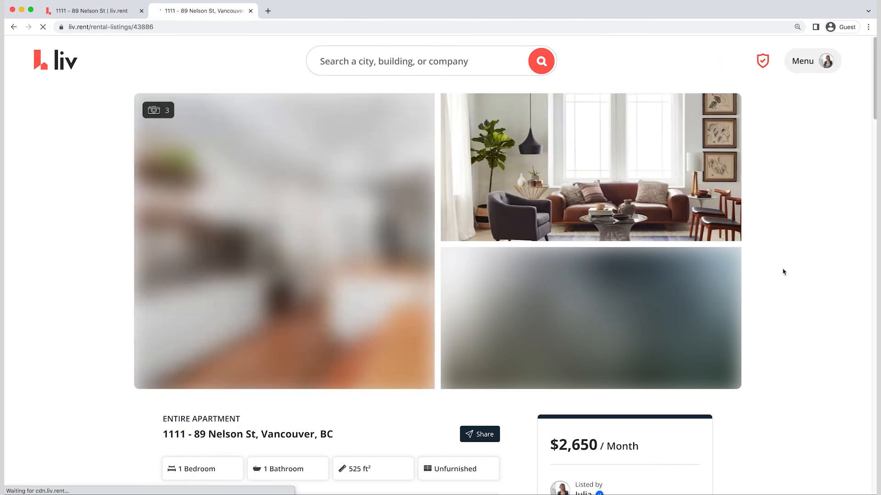
Review the public listing page's photos, lease details, full description, included features and utilities
{"action": "scroll", "coordinate": [778, 271], "scroll_direction": "down", "scroll_amount": 1}
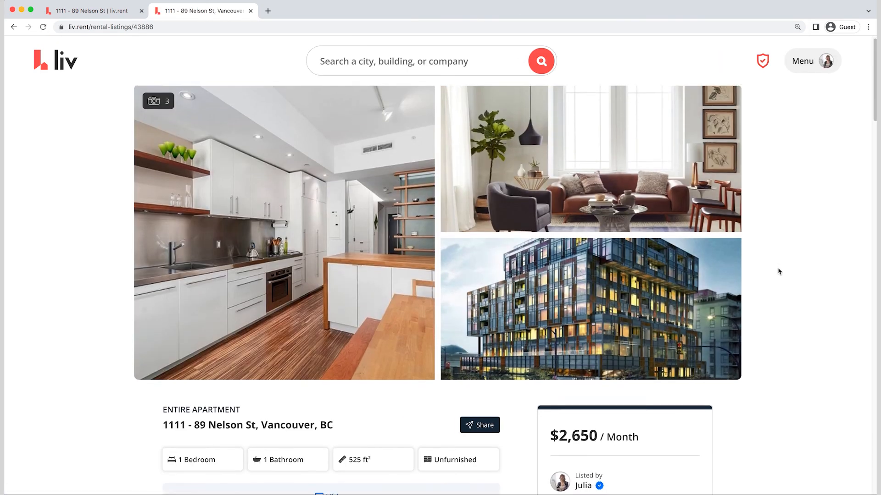
{"action": "scroll", "coordinate": [778, 271], "scroll_direction": "down", "scroll_amount": 4}
{"action": "scroll", "coordinate": [778, 271], "scroll_direction": "down", "scroll_amount": 2}
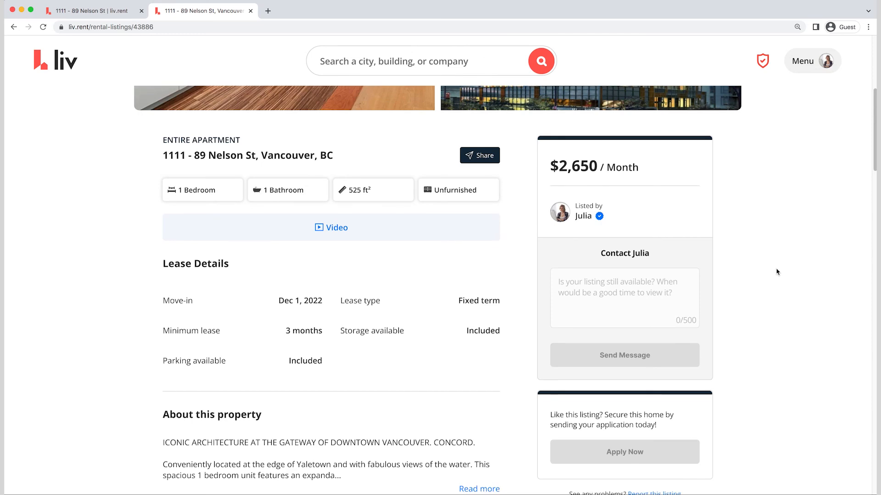
{"action": "scroll", "coordinate": [777, 272], "scroll_direction": "down", "scroll_amount": 4}
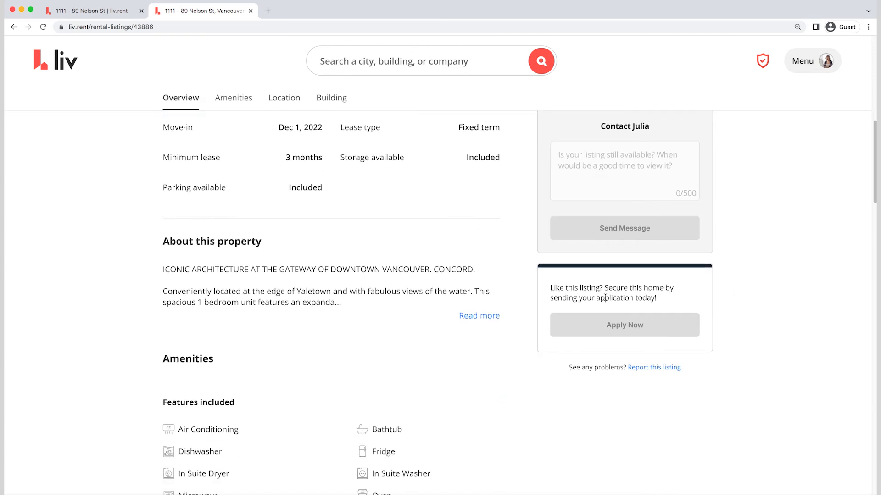
{"action": "left_click", "coordinate": [479, 318]}
{"action": "scroll", "coordinate": [532, 310], "scroll_direction": "down", "scroll_amount": 7}
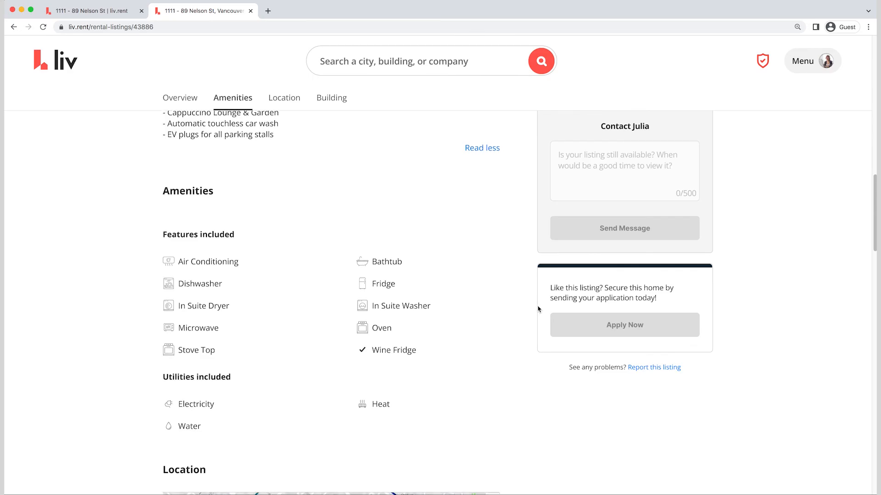
{"action": "scroll", "coordinate": [536, 310], "scroll_direction": "down", "scroll_amount": 8}
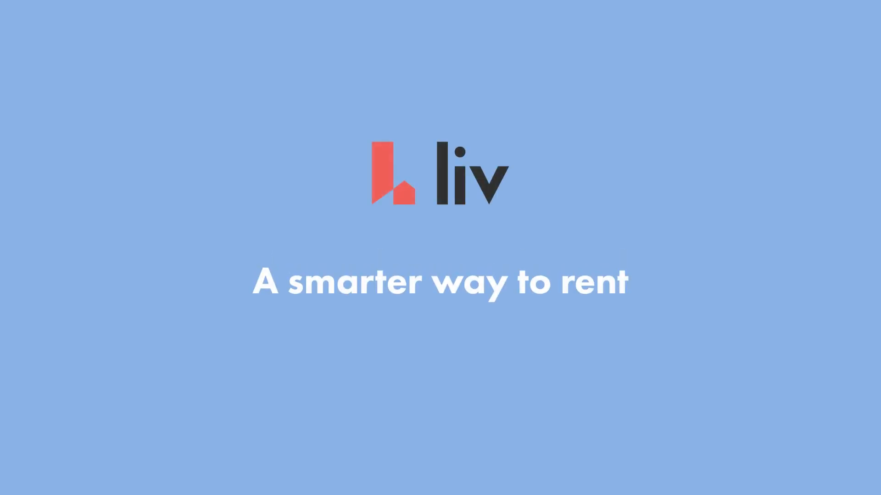